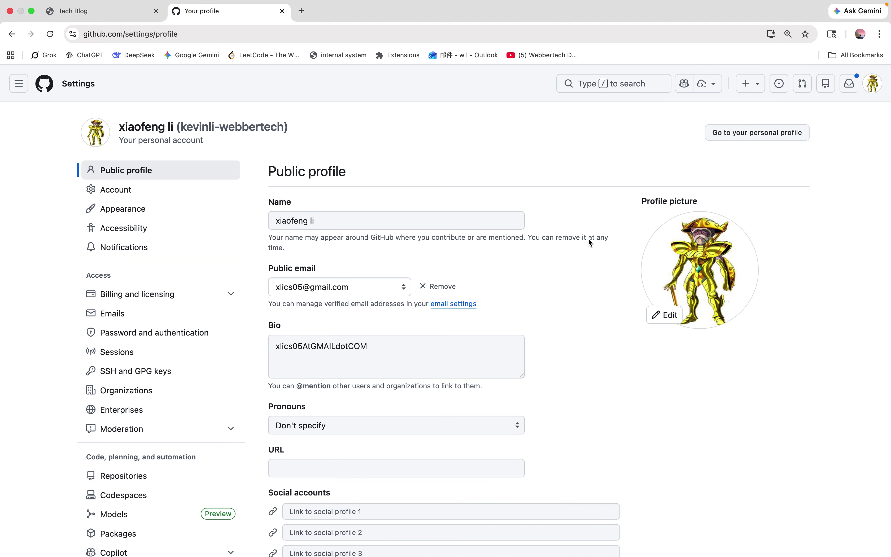
# Step: Open the developer settings from the account's profile settings page
pyautogui.scroll(-5, 535, 222)
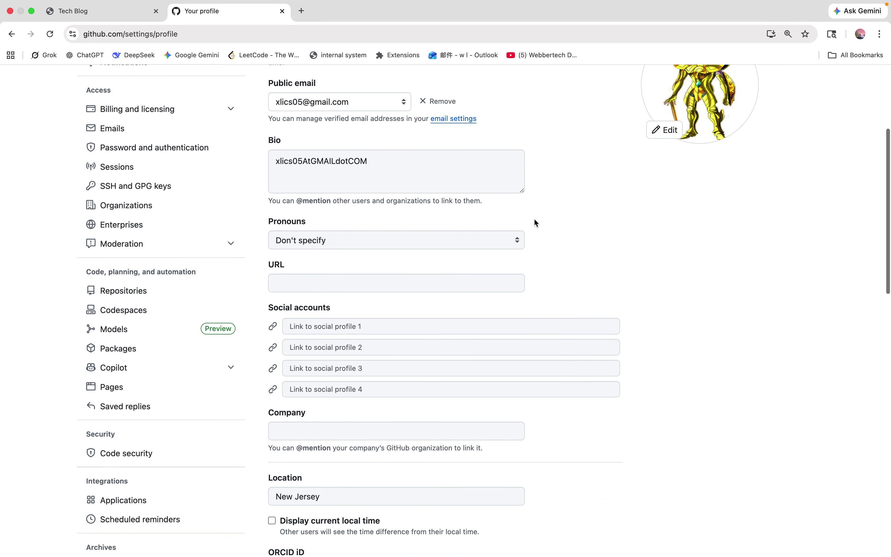
pyautogui.scroll(5, 534, 219)
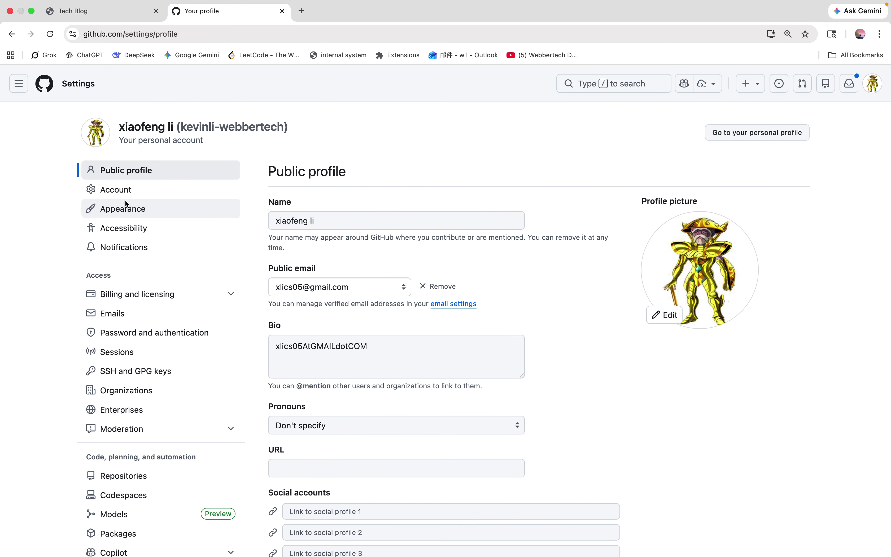
pyautogui.scroll(-1, 140, 215)
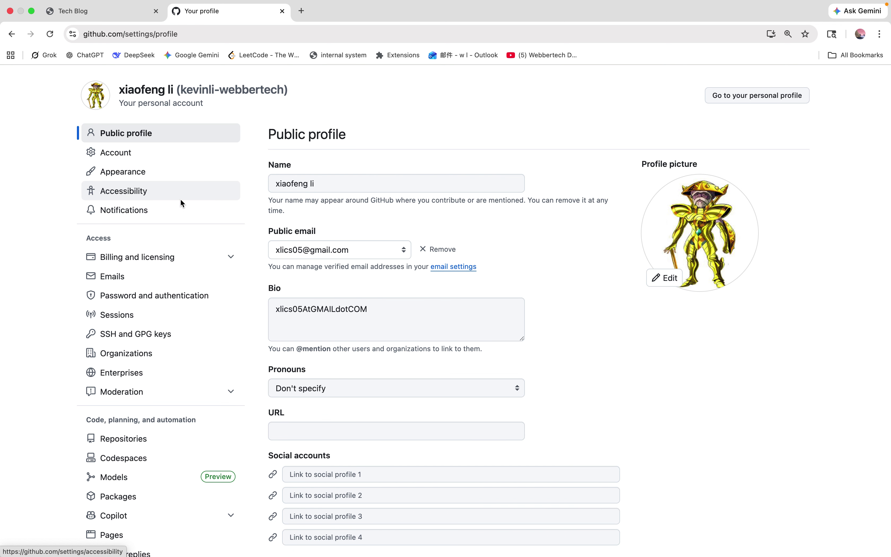
pyautogui.scroll(-1, 181, 199)
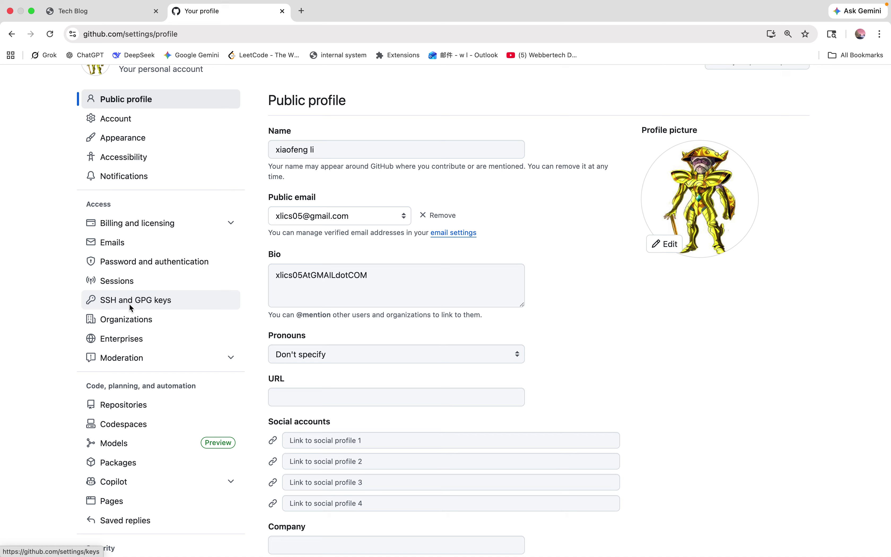
pyautogui.scroll(-1, 179, 299)
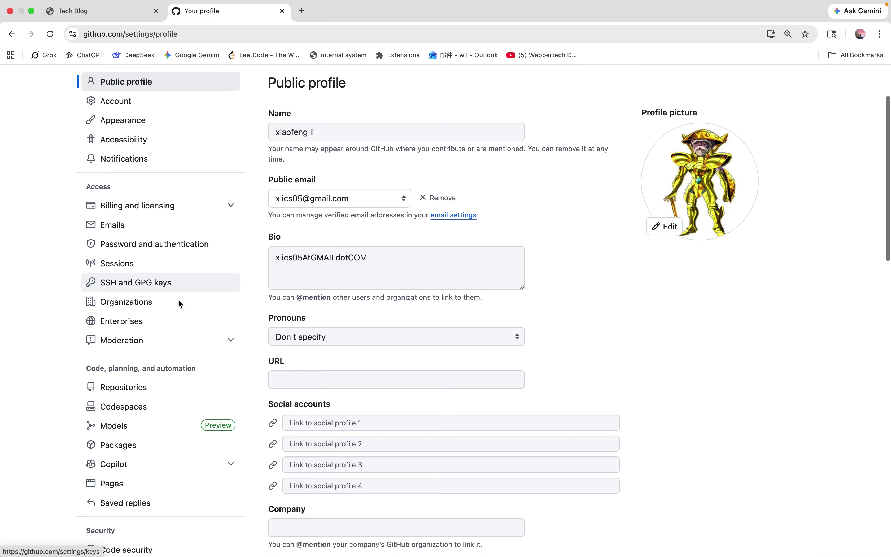
pyautogui.scroll(-1, 166, 284)
pyautogui.scroll(-1, 167, 284)
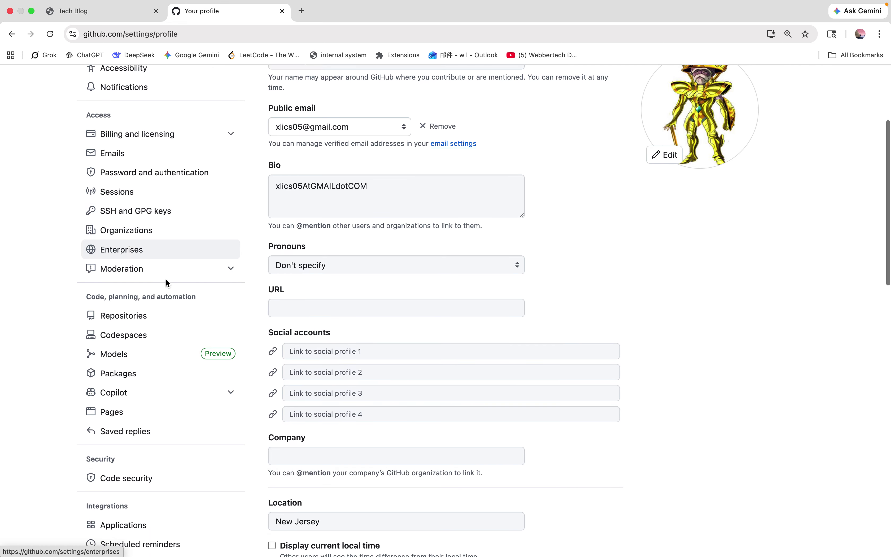
pyautogui.scroll(-4, 167, 283)
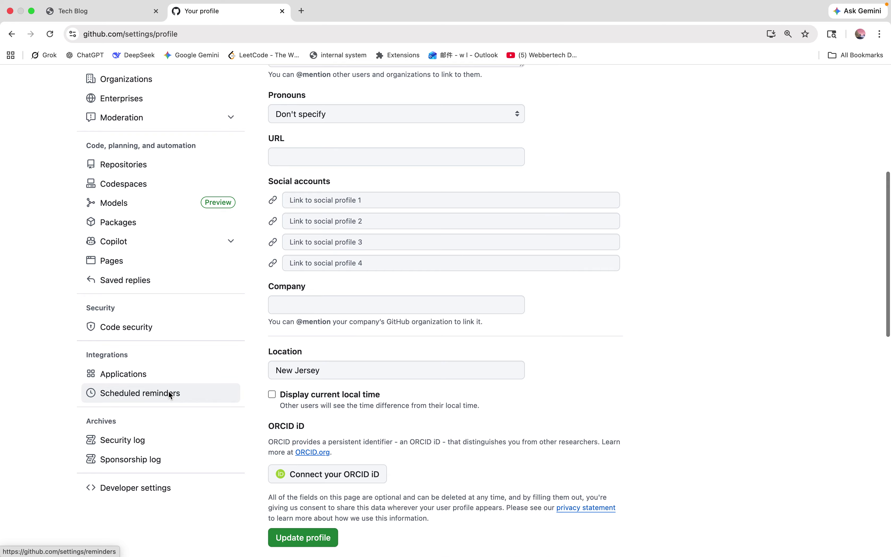
pyautogui.scroll(-2, 168, 391)
pyautogui.click(147, 409)
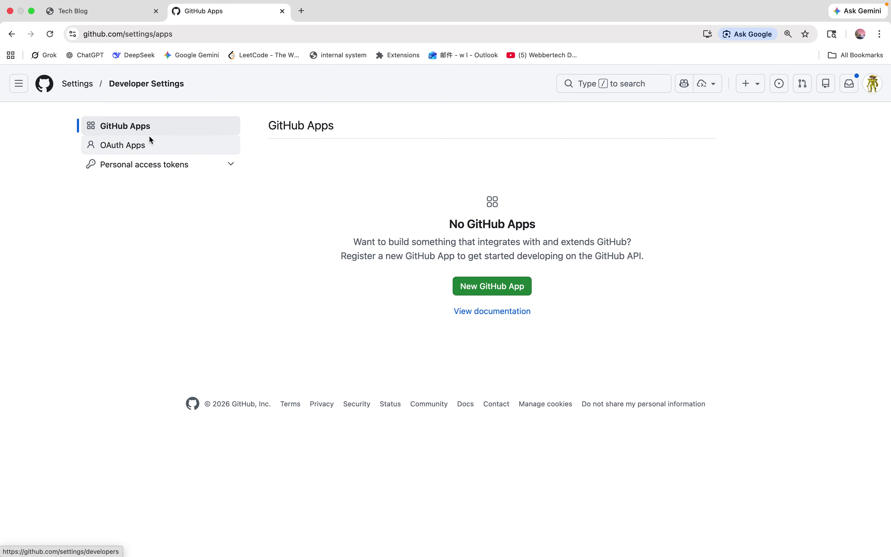
# Step: Open the list of classic personal access tokens and review the existing entries
pyautogui.click(148, 165)
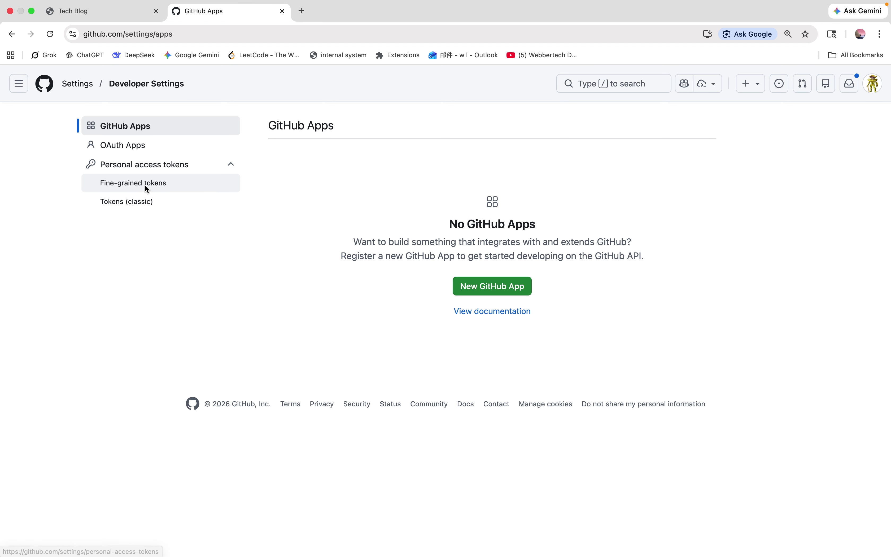
pyautogui.click(130, 205)
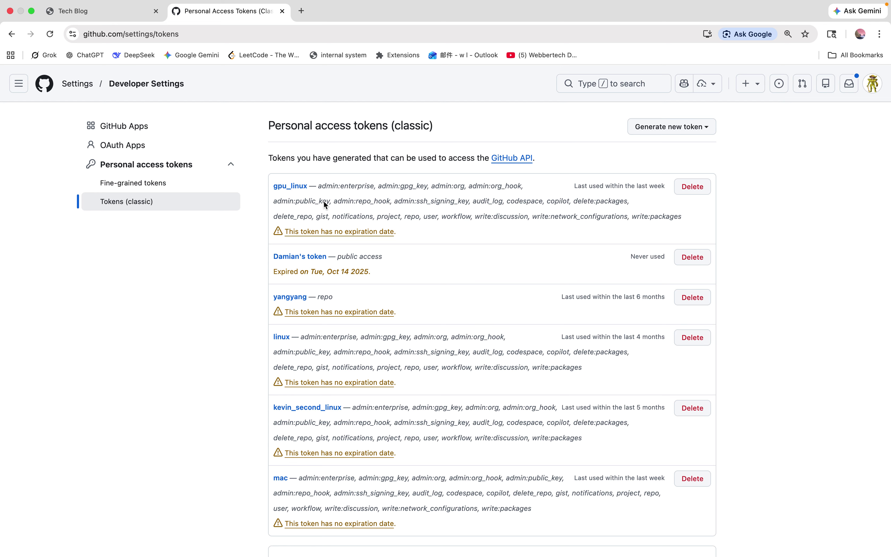
pyautogui.scroll(-3, 298, 173)
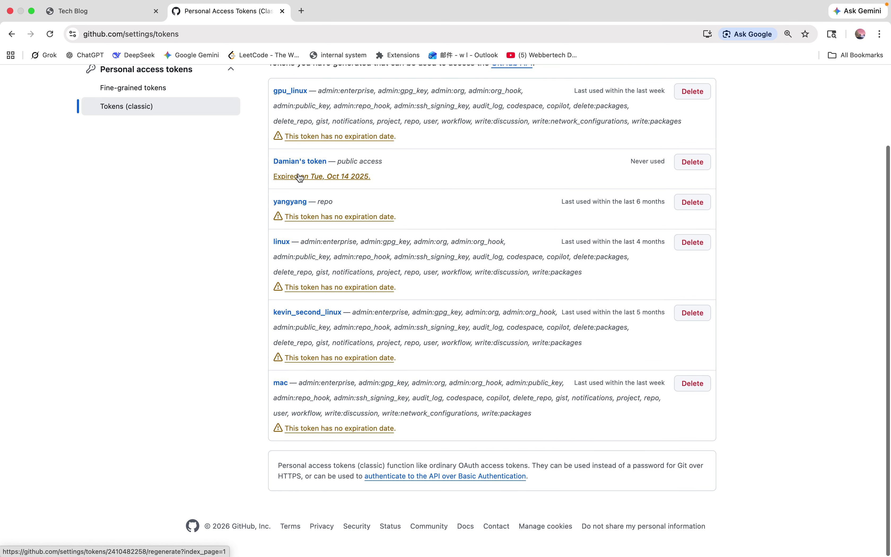
pyautogui.scroll(1, 299, 176)
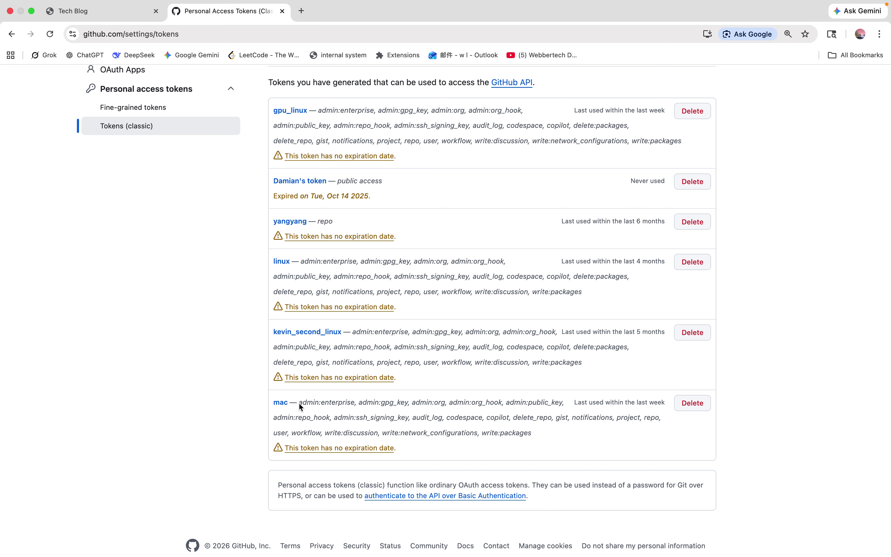
pyautogui.scroll(2, 348, 396)
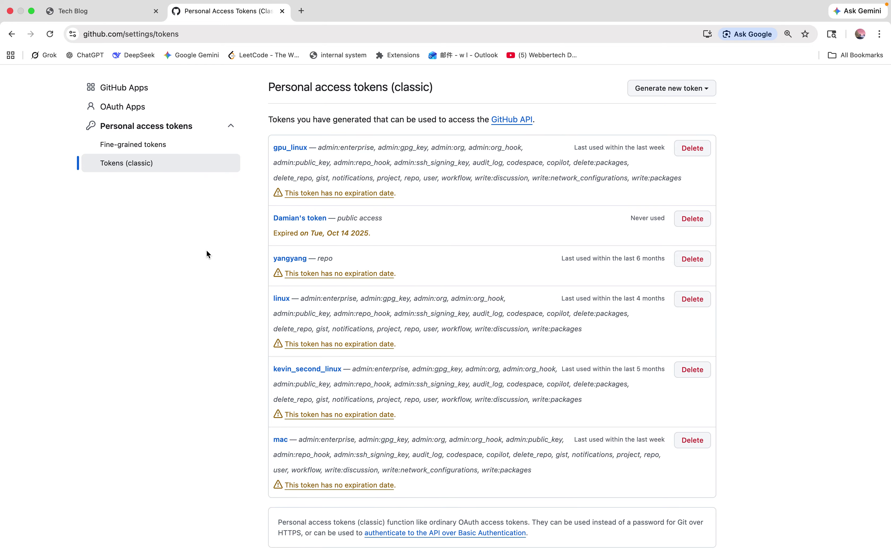
pyautogui.scroll(2, 395, 213)
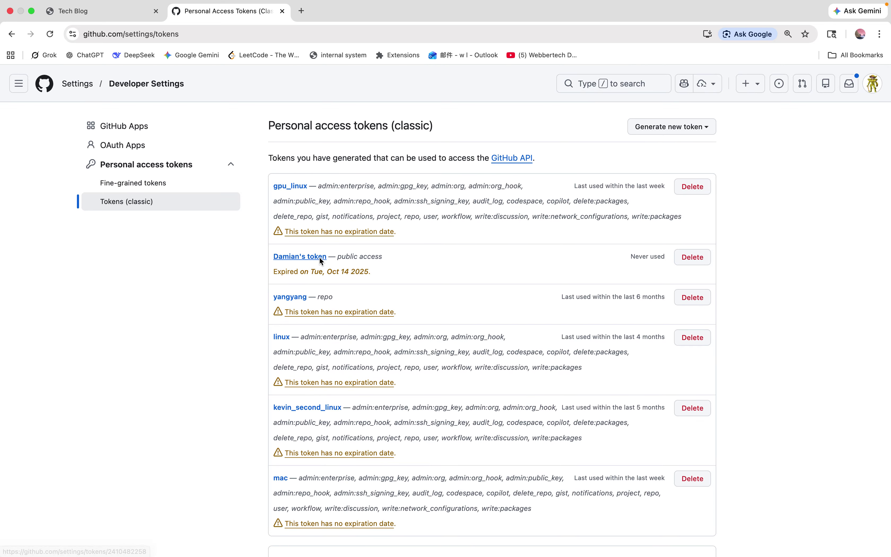
pyautogui.scroll(-5, 426, 225)
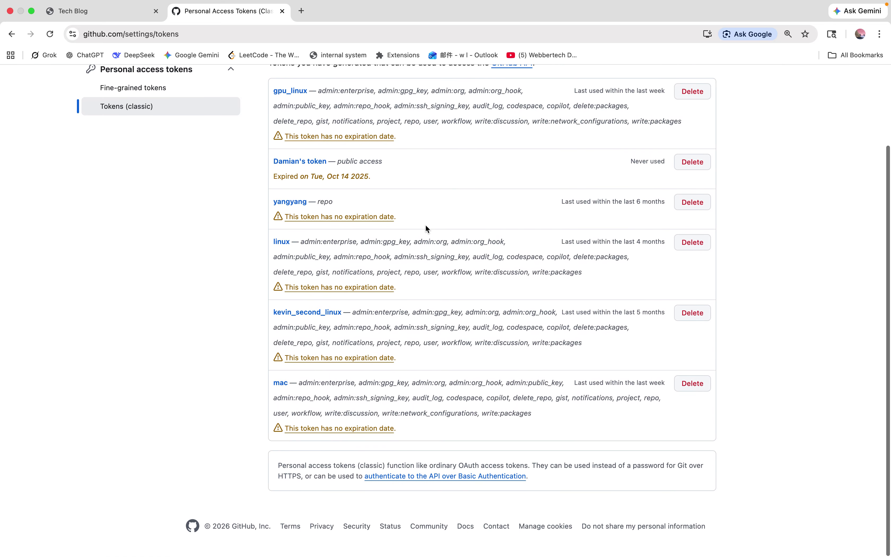
# Step: Examine the scopes granted to the existing "mac" token and return to the token list
pyautogui.click(282, 383)
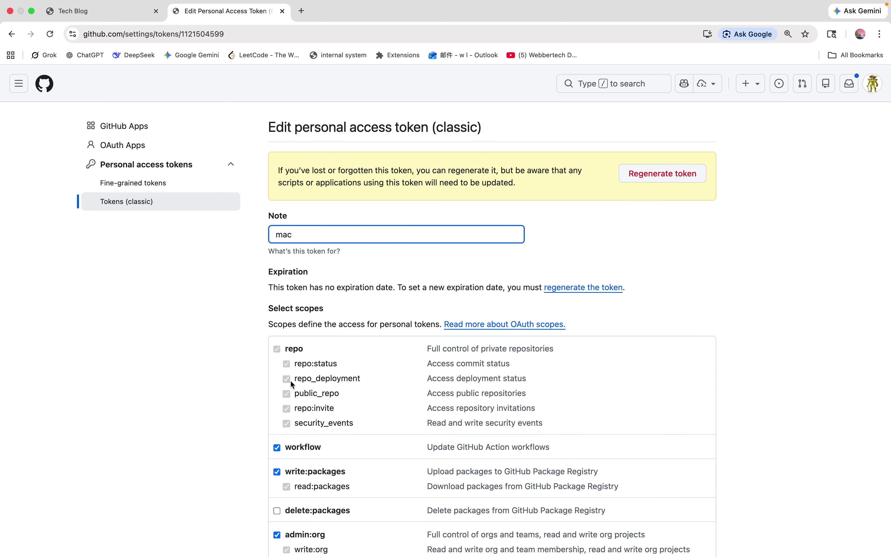
pyautogui.scroll(-3, 400, 349)
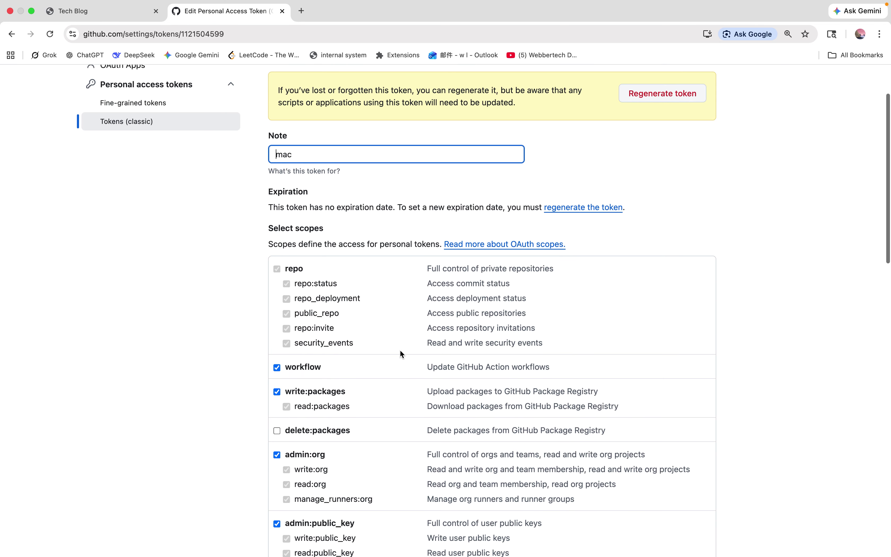
pyautogui.scroll(-2, 400, 350)
pyautogui.scroll(-15, 344, 314)
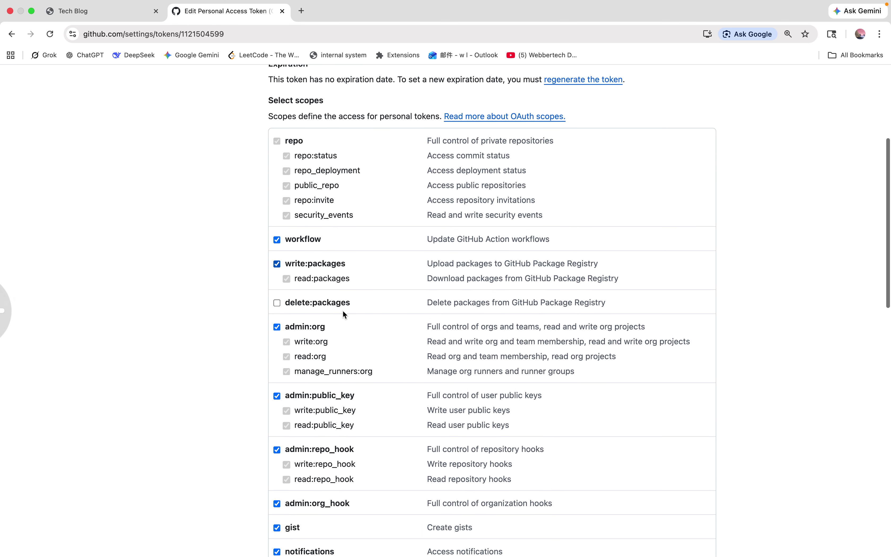
pyautogui.scroll(-1, 338, 509)
pyautogui.scroll(20, 338, 509)
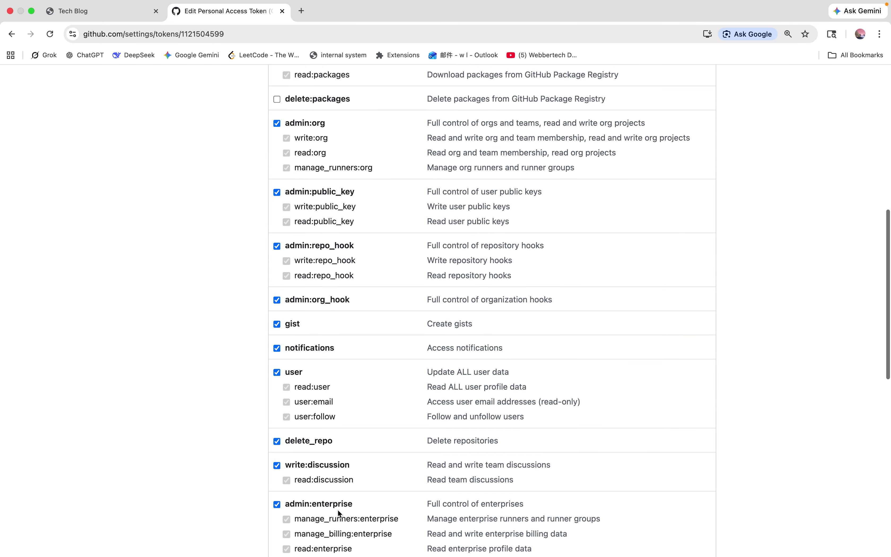
pyautogui.click(12, 34)
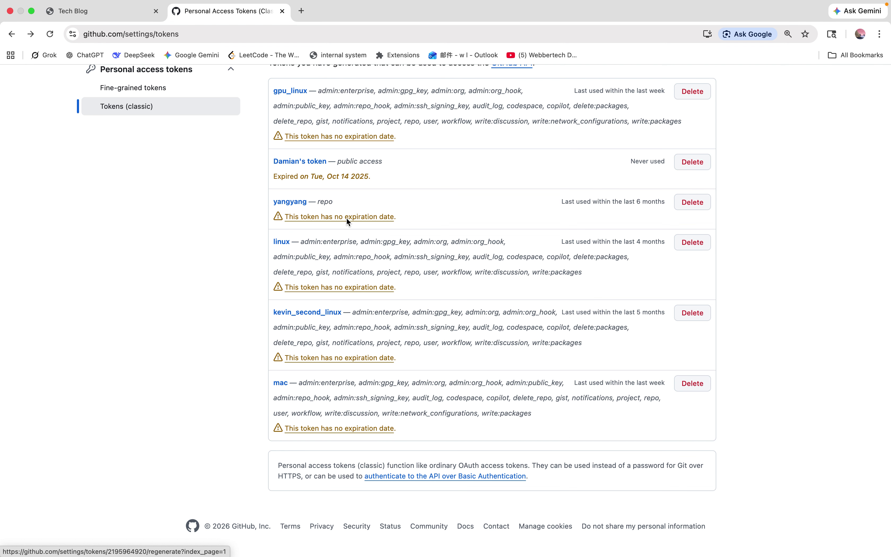
# Step: Examine the scopes of the existing token limited to repo access and return to the token list
pyautogui.click(337, 217)
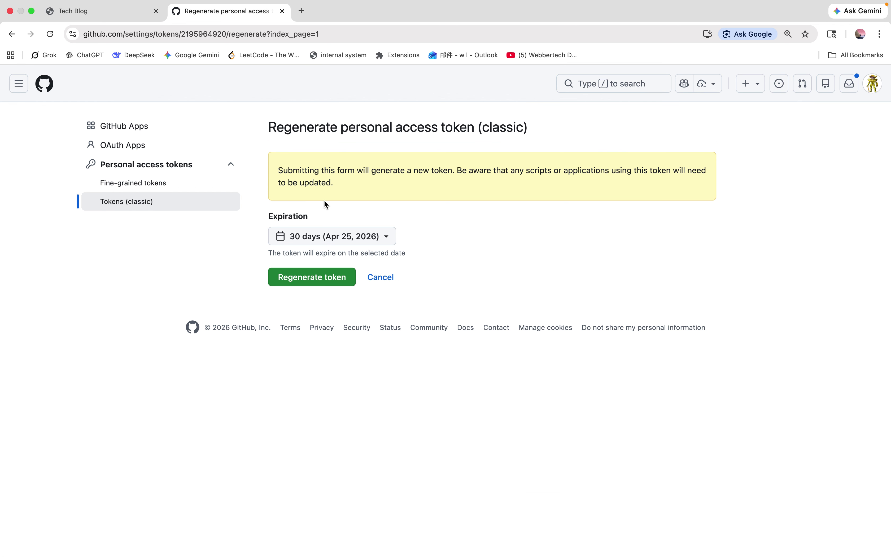
pyautogui.click(11, 34)
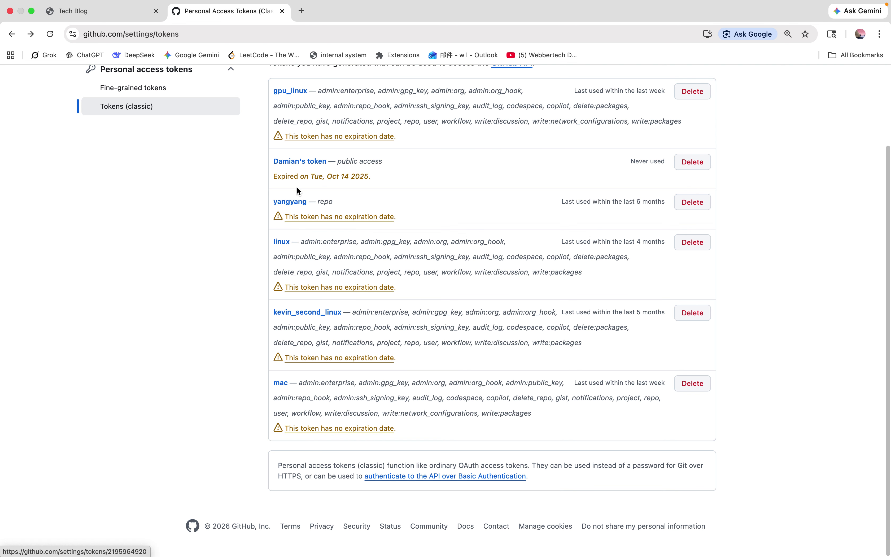
pyautogui.click(290, 202)
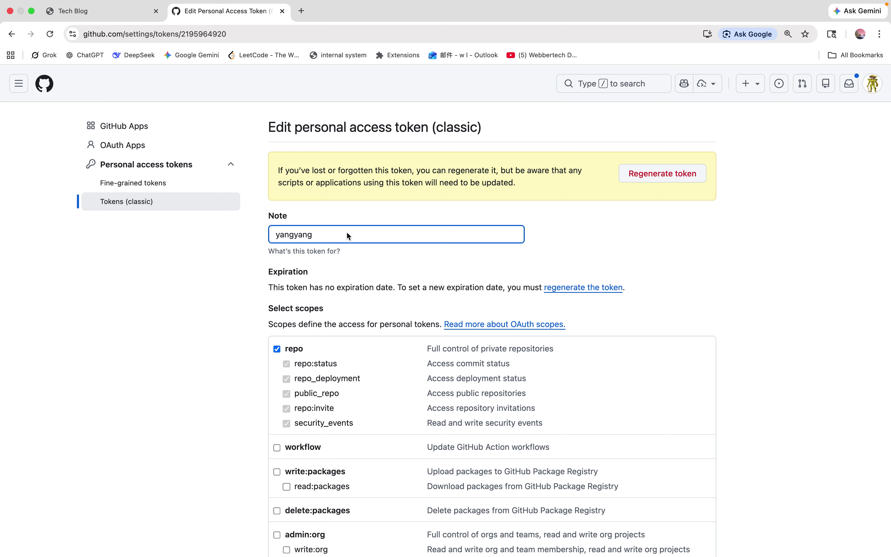
pyautogui.scroll(-5, 361, 274)
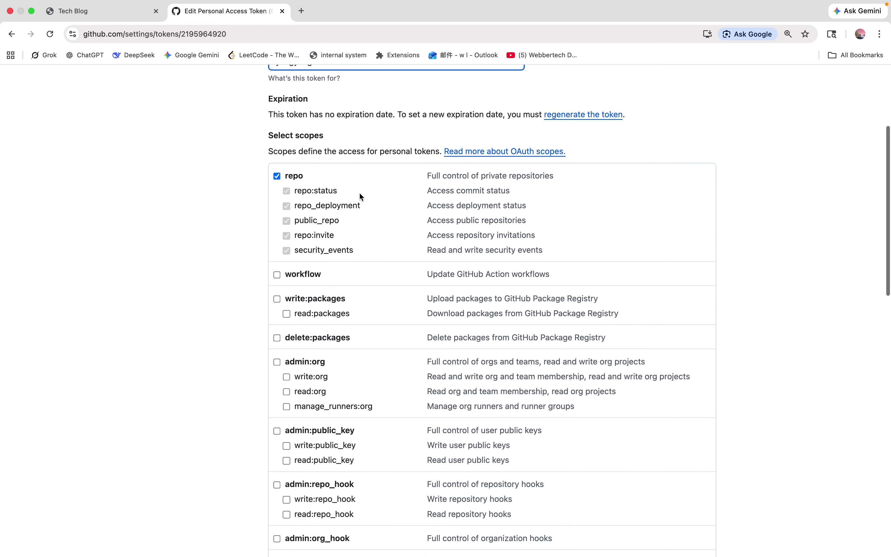
pyautogui.scroll(3, 359, 190)
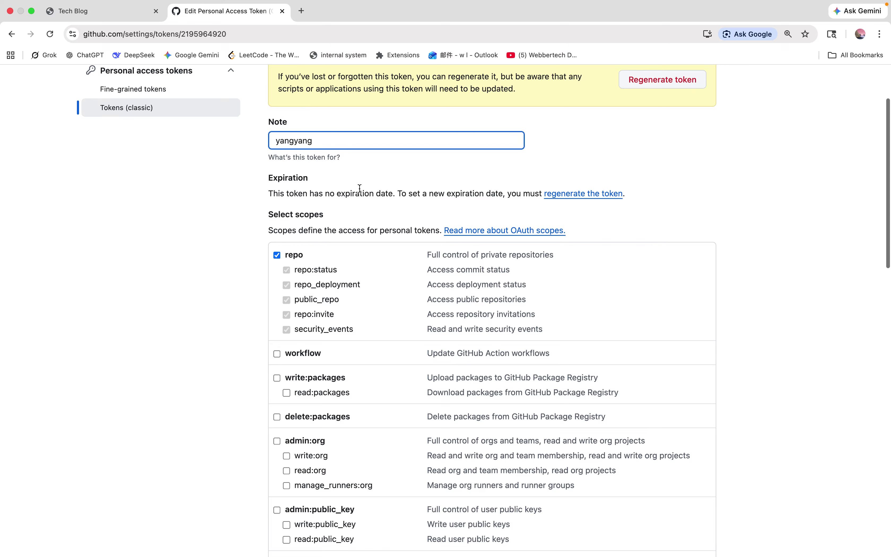
pyautogui.scroll(-2, 360, 189)
pyautogui.scroll(-1, 329, 215)
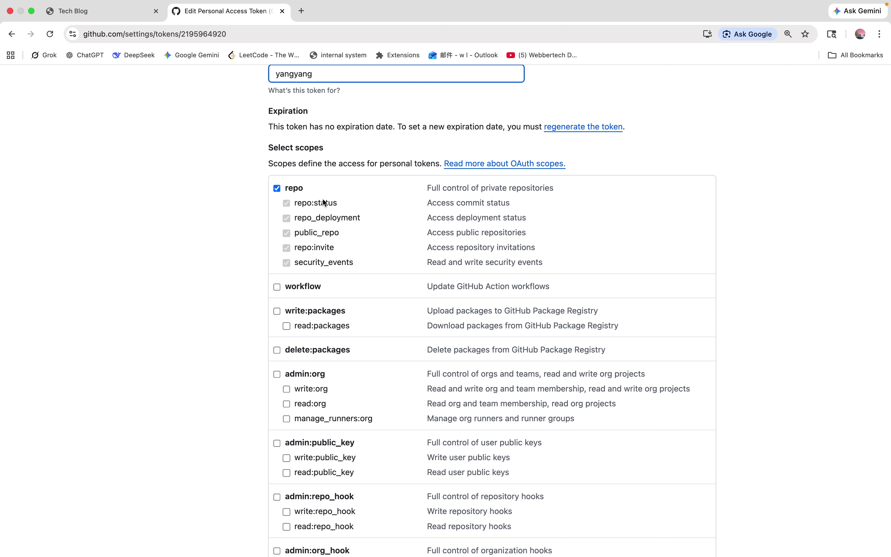
pyautogui.scroll(-7, 324, 202)
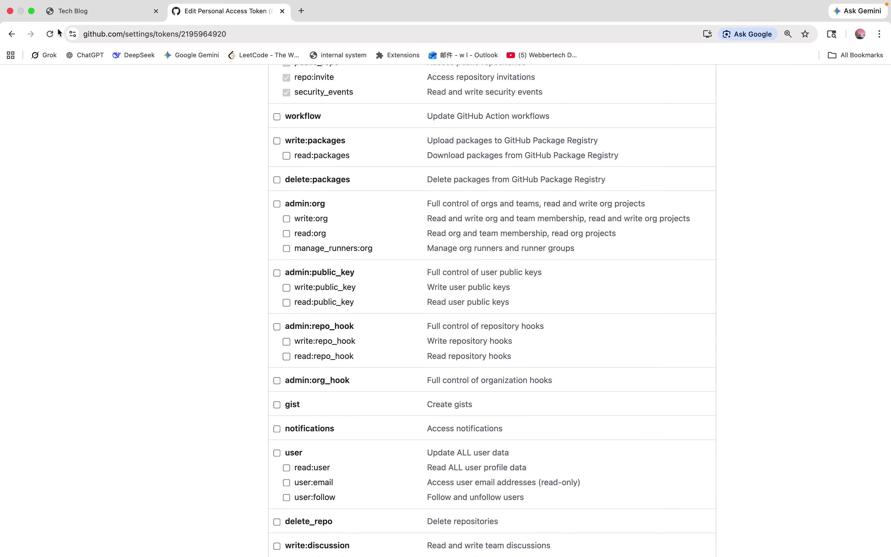
pyautogui.click(12, 34)
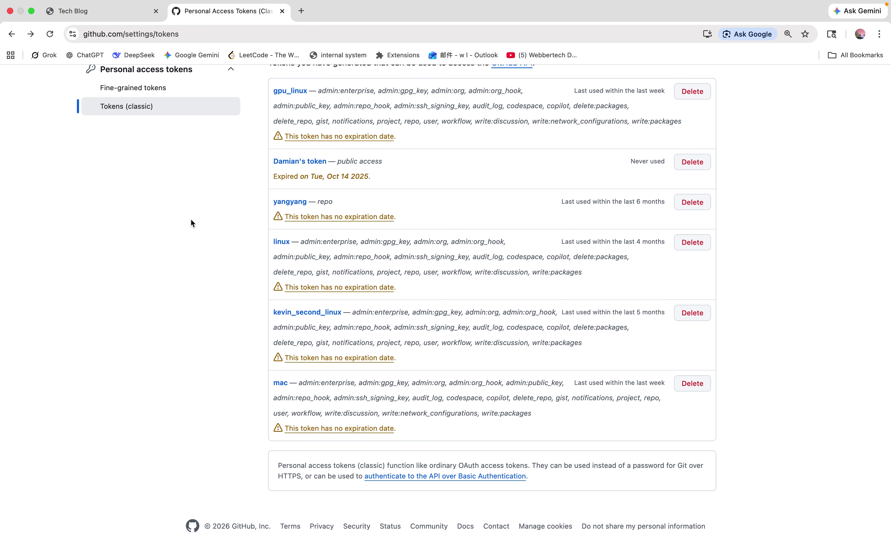
# Step: Start a new classic personal access token for general use and set its expiration to No expiration
pyautogui.scroll(3, 191, 219)
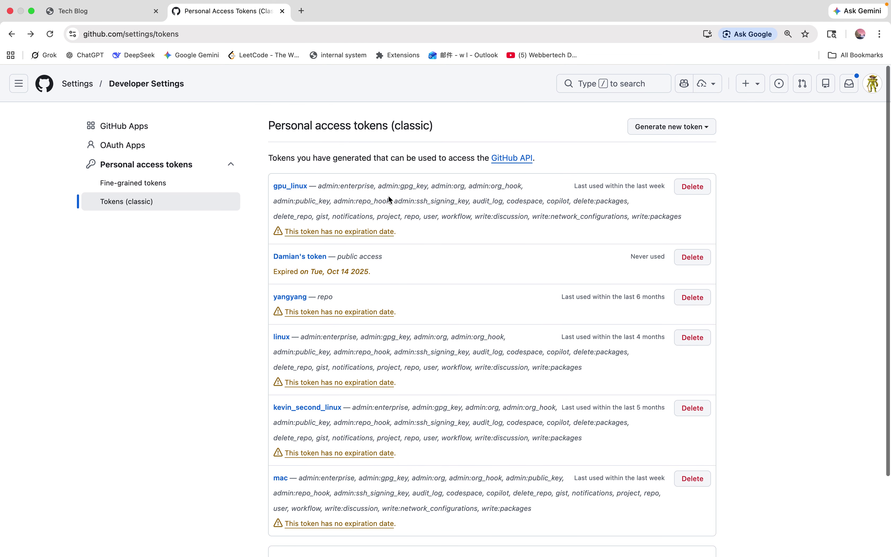
pyautogui.click(677, 126)
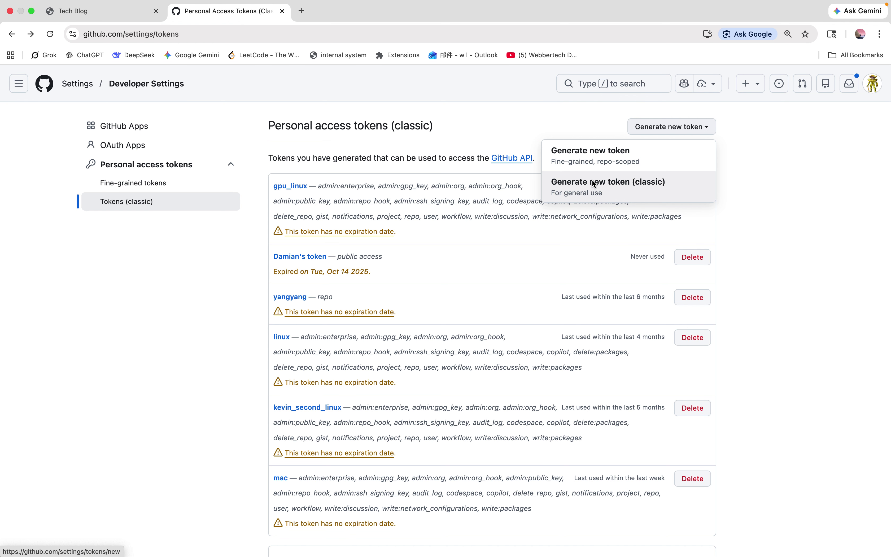
pyautogui.click(594, 192)
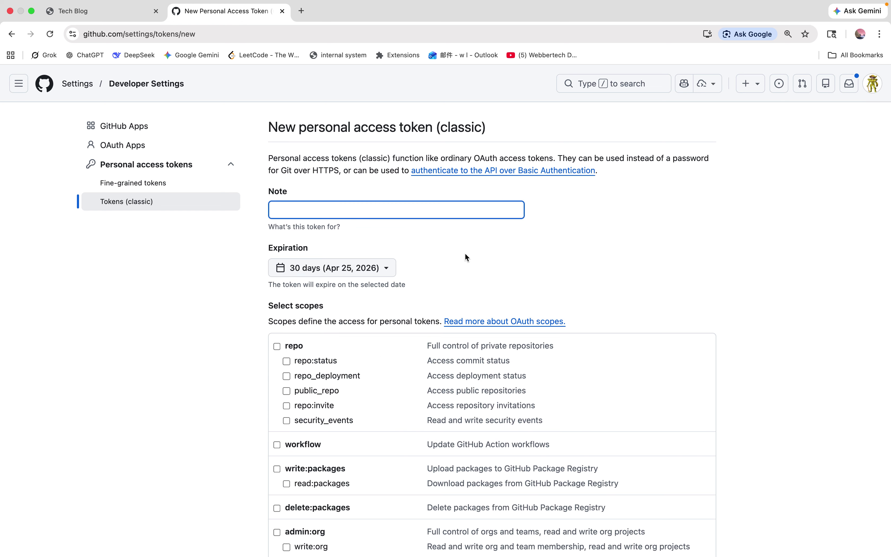
pyautogui.click(365, 273)
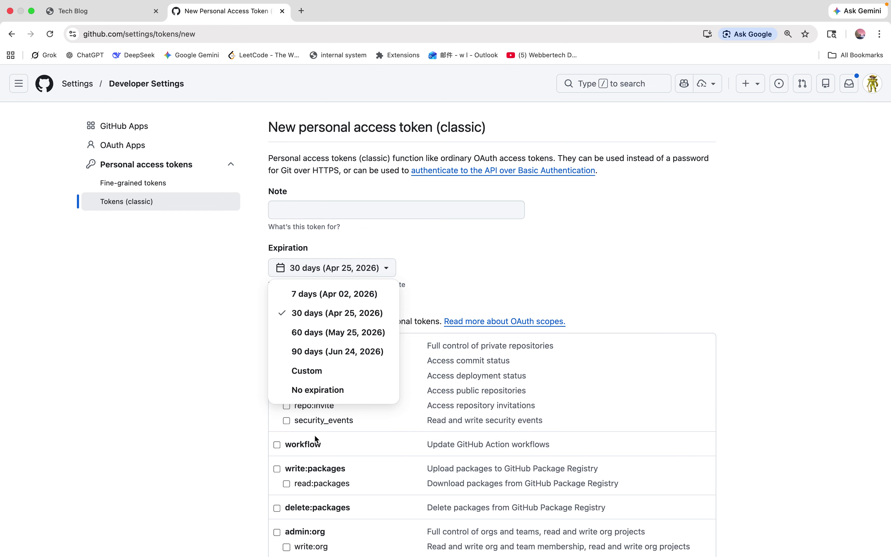
pyautogui.click(322, 390)
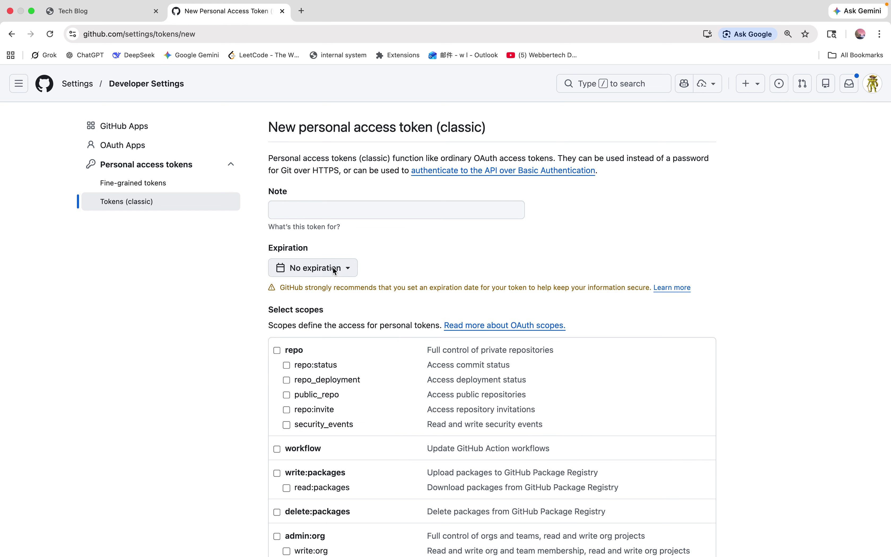
pyautogui.click(333, 267)
pyautogui.click(314, 393)
pyautogui.click(299, 214)
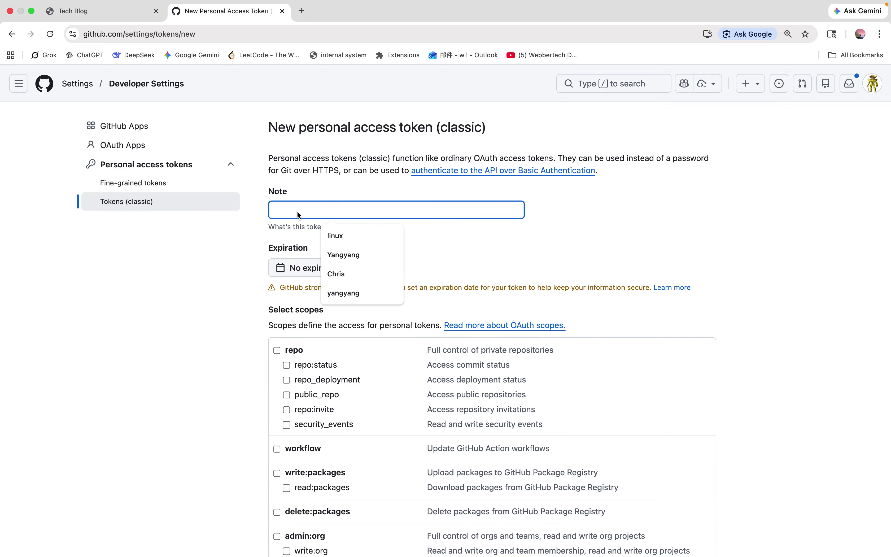
pyautogui.click(531, 224)
pyautogui.scroll(-3, 532, 224)
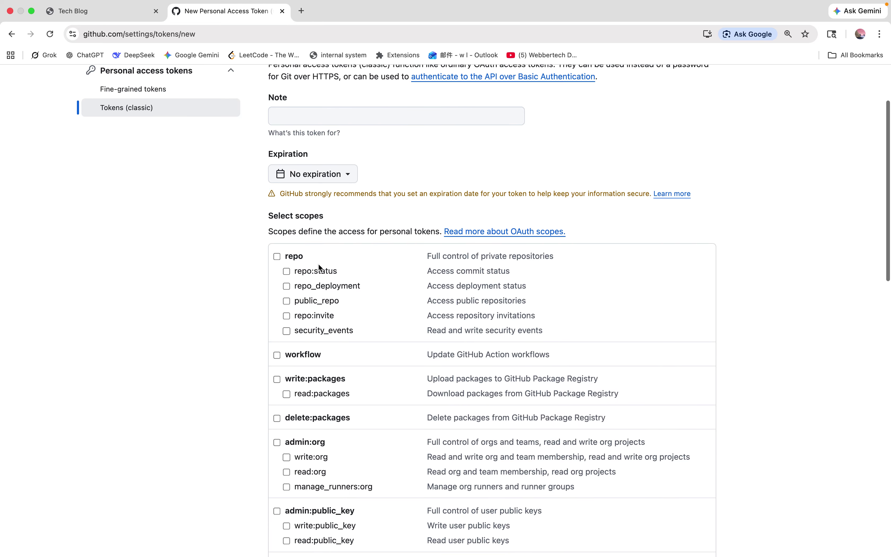
# Step: Look over the available scopes and enter "test_token" as the new token's note
pyautogui.scroll(-15, 322, 335)
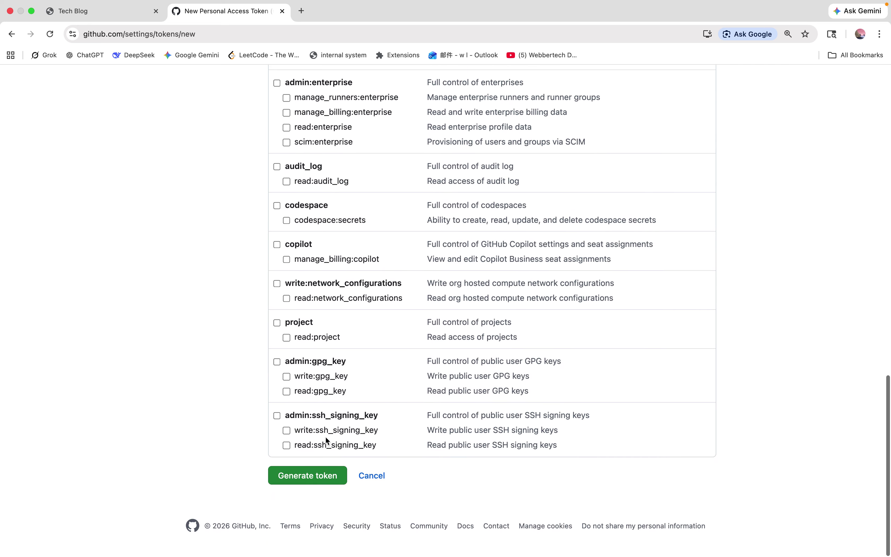
pyautogui.scroll(15, 312, 464)
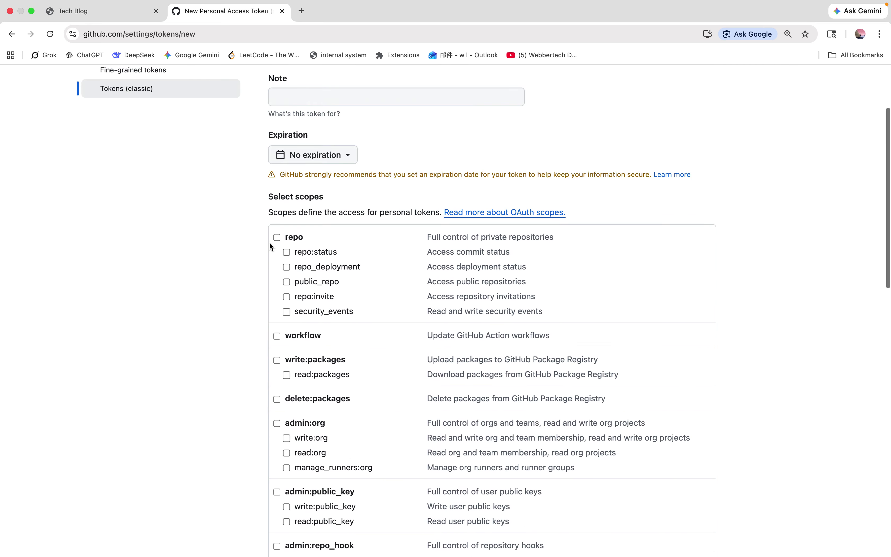
pyautogui.scroll(3, 288, 204)
pyautogui.click(293, 191)
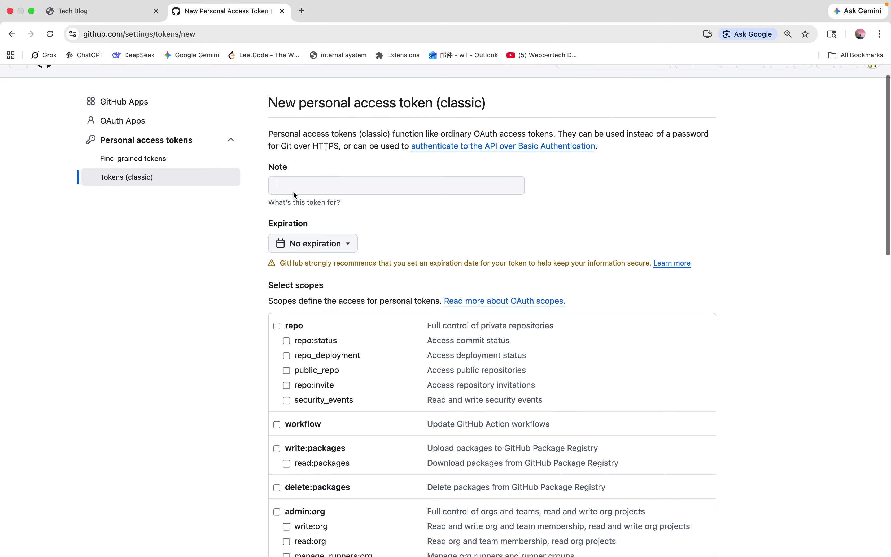
pyautogui.write('test_token')
pyautogui.click(212, 264)
# Step: Grant the new token the full repo scope and generate it
pyautogui.scroll(-3, 224, 209)
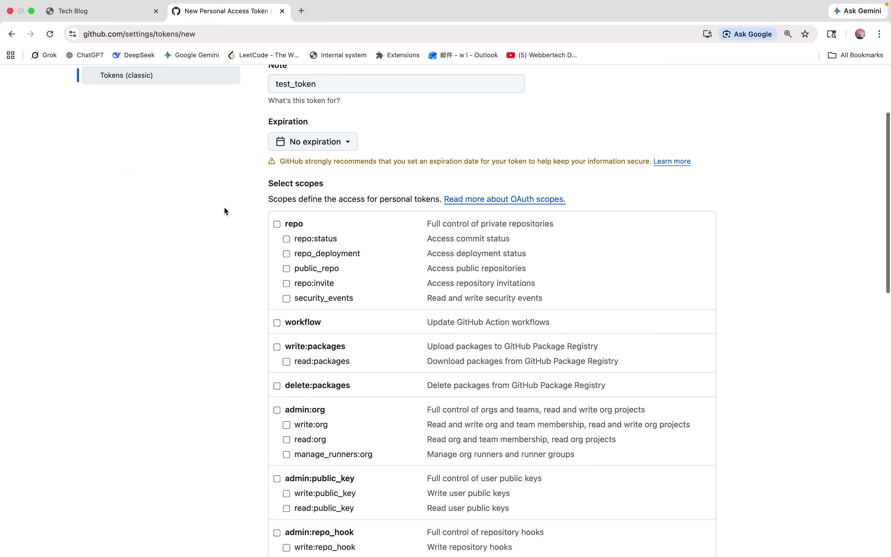
pyautogui.click(276, 225)
pyautogui.scroll(-15, 249, 289)
pyautogui.scroll(-3, 251, 290)
pyautogui.click(323, 474)
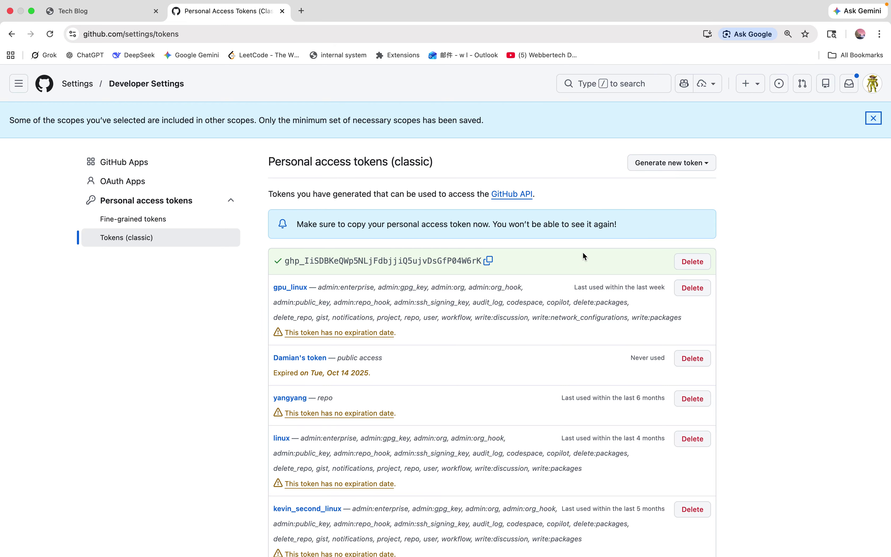
# Step: Copy the newly generated token's value to the clipboard
pyautogui.click(488, 261)
pyautogui.scroll(-5, 568, 249)
pyautogui.scroll(5, 569, 249)
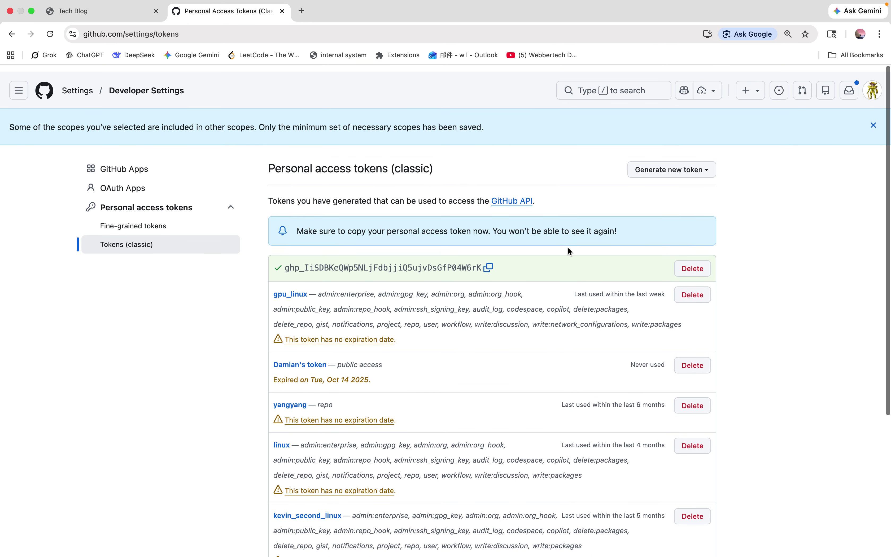
# Step: Reload the token list, examine the details page of "test_token" and return to the list
pyautogui.click(50, 34)
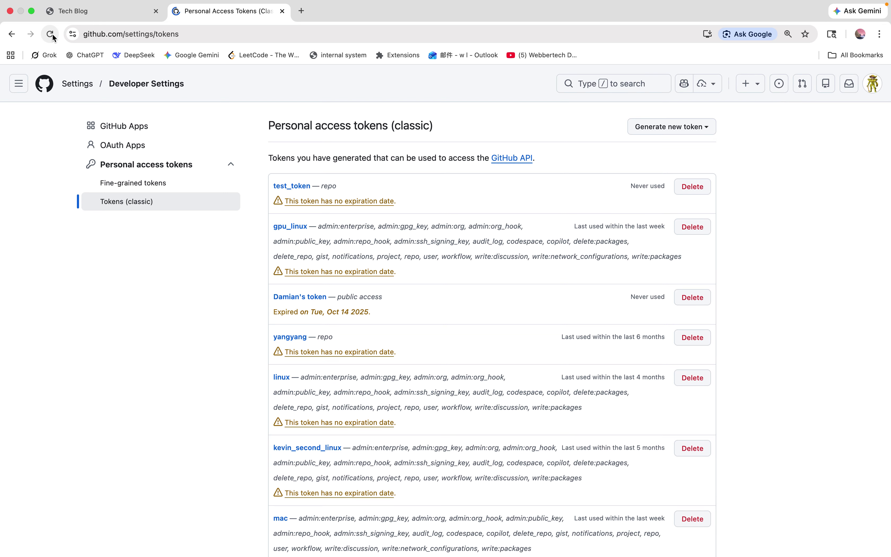
pyautogui.click(299, 188)
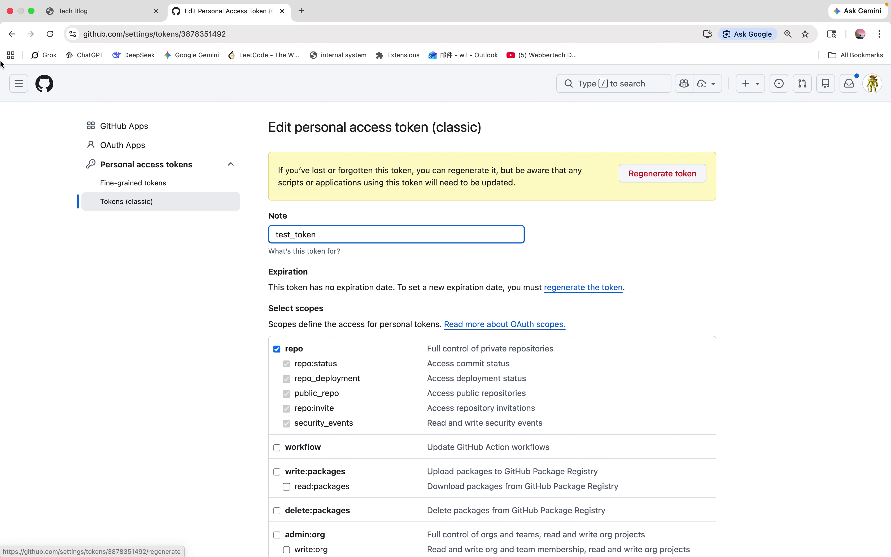
pyautogui.click(11, 34)
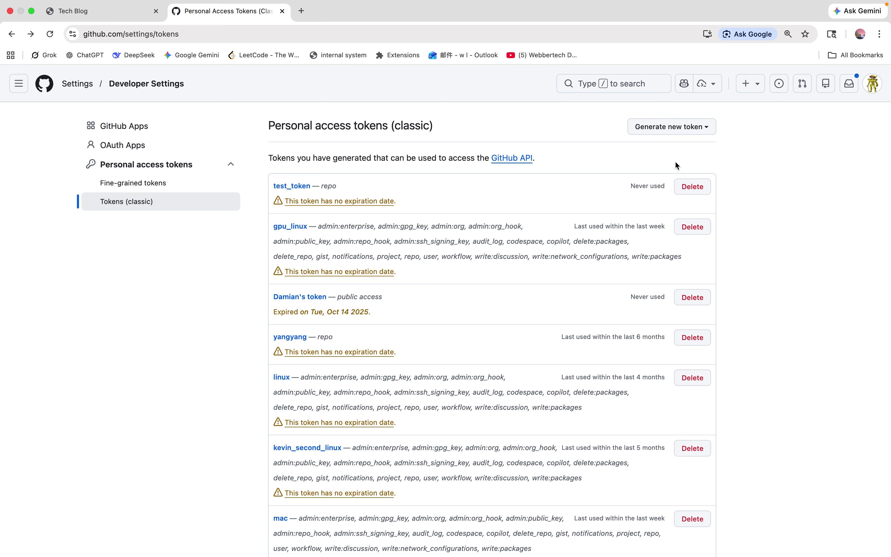
# Step: Delete "test_token" and the expired public access token from the classic token list, confirming each deletion
pyautogui.click(693, 187)
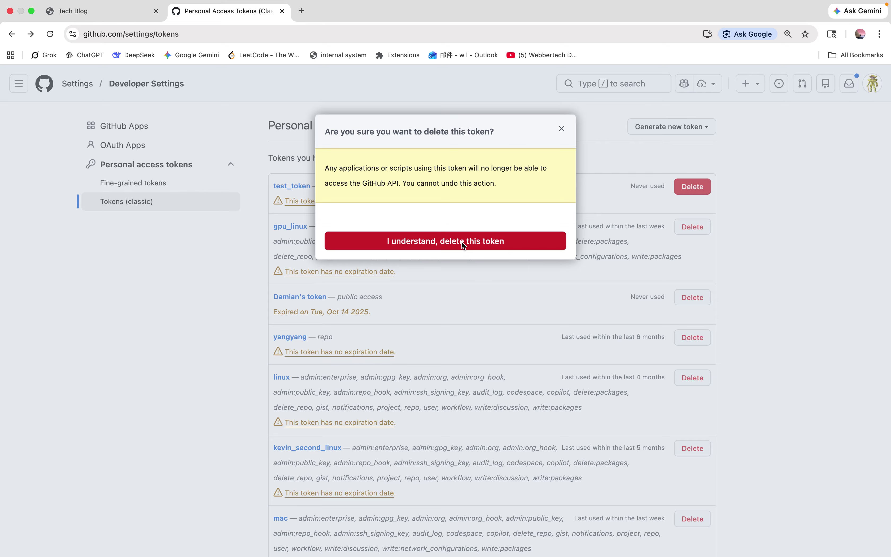
pyautogui.click(462, 243)
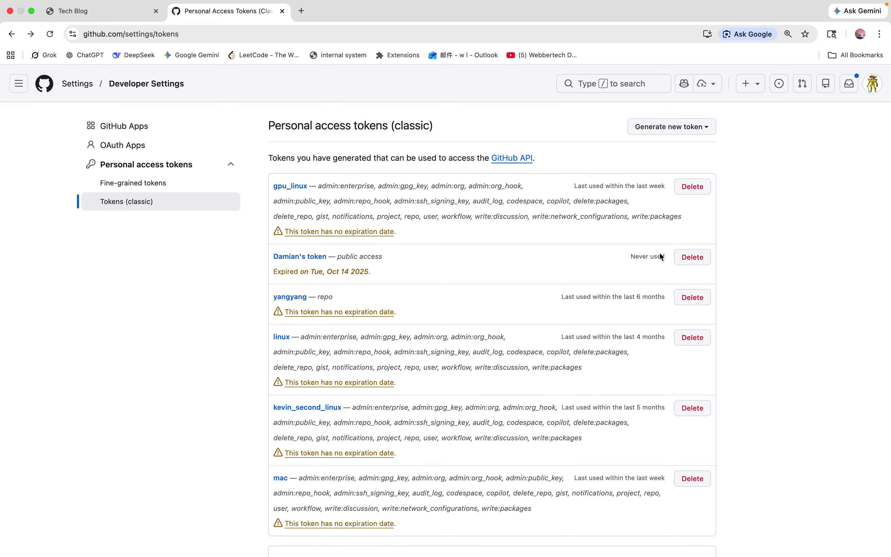
pyautogui.click(700, 255)
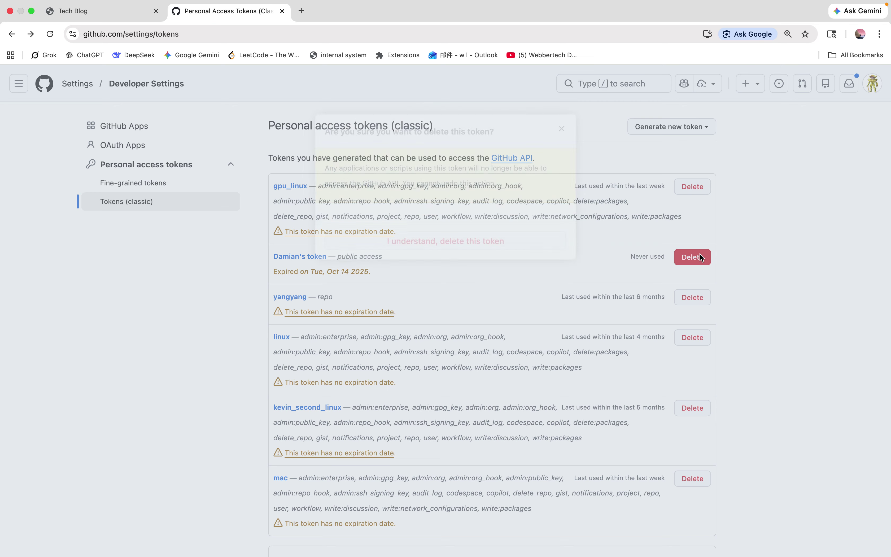
pyautogui.click(503, 246)
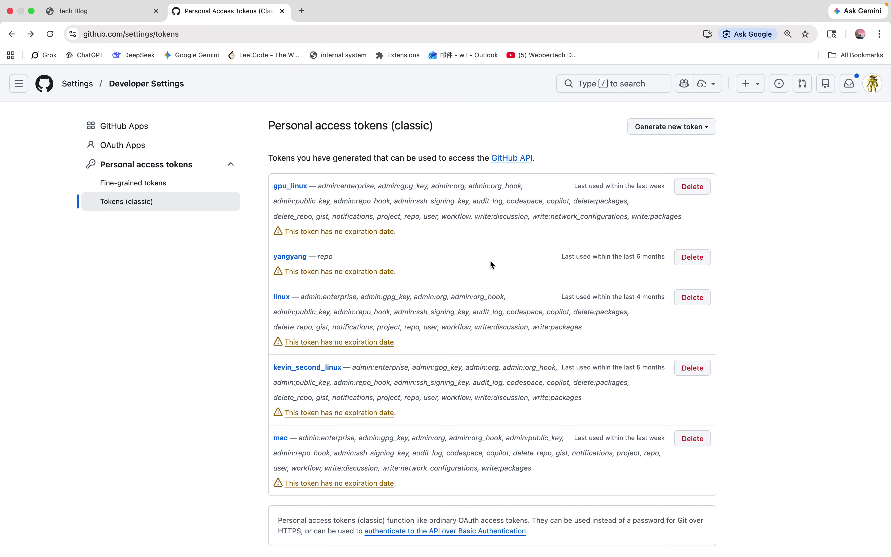
# Step: Delete the repo-only token, the "linux" token and the second Linux token, keeping only "gpu_linux" and "mac"
pyautogui.click(694, 257)
pyautogui.click(522, 245)
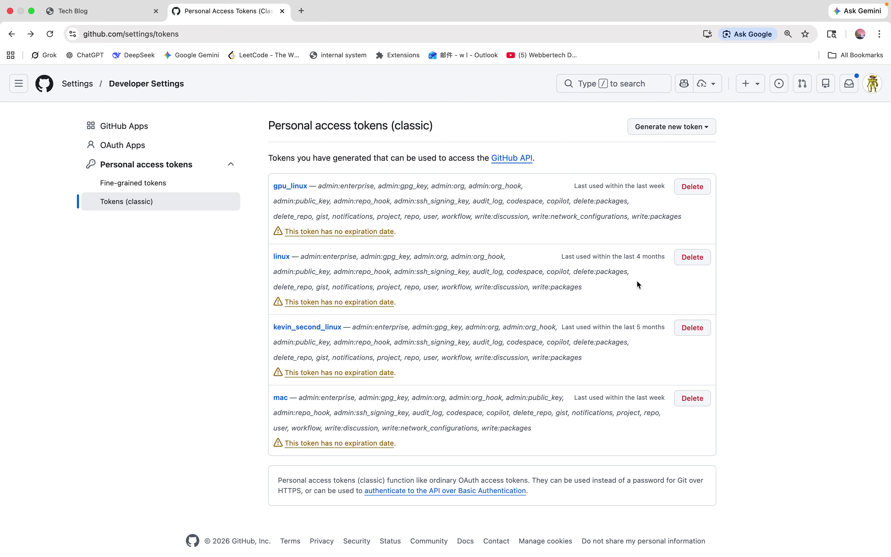
pyautogui.click(693, 258)
pyautogui.click(490, 240)
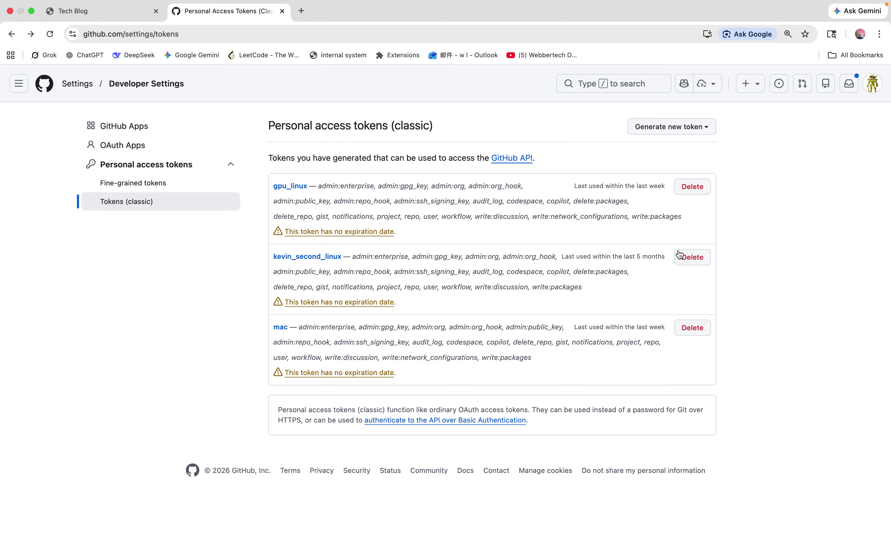
pyautogui.click(693, 257)
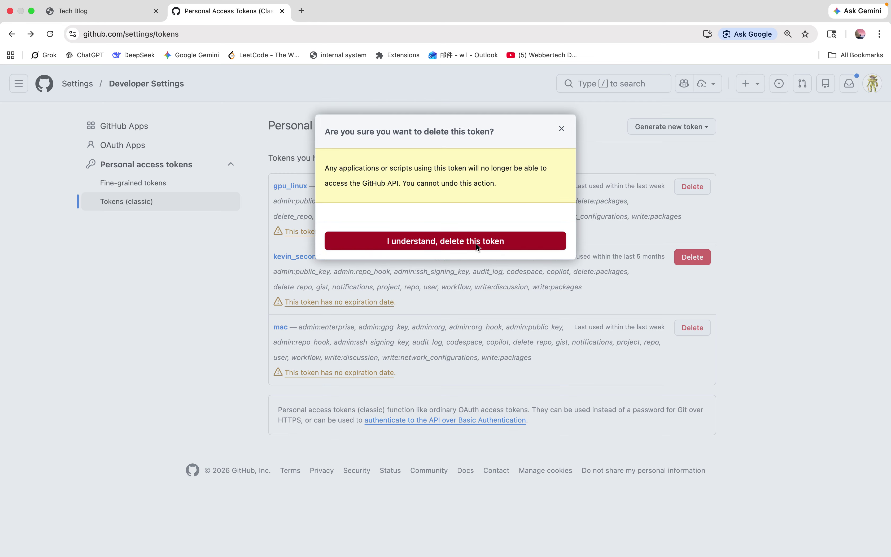
pyautogui.click(476, 243)
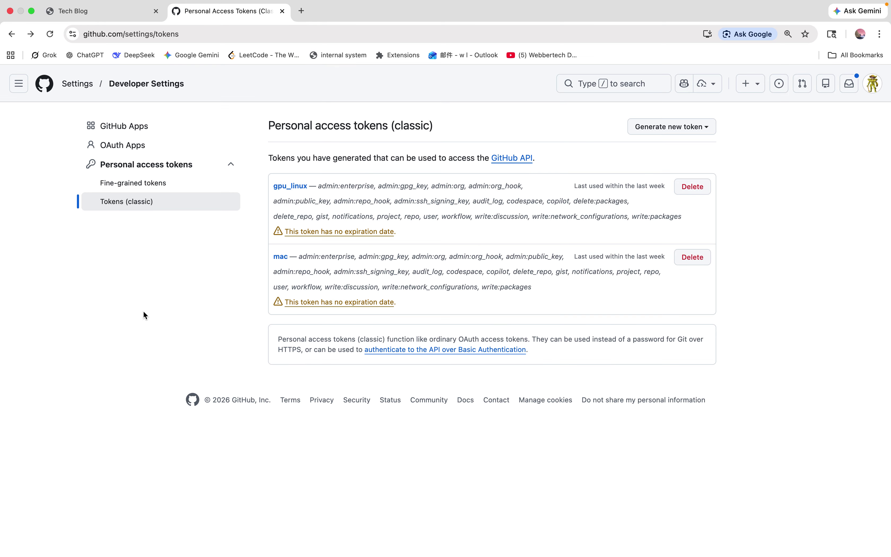
pyautogui.moveTo(616, 4)
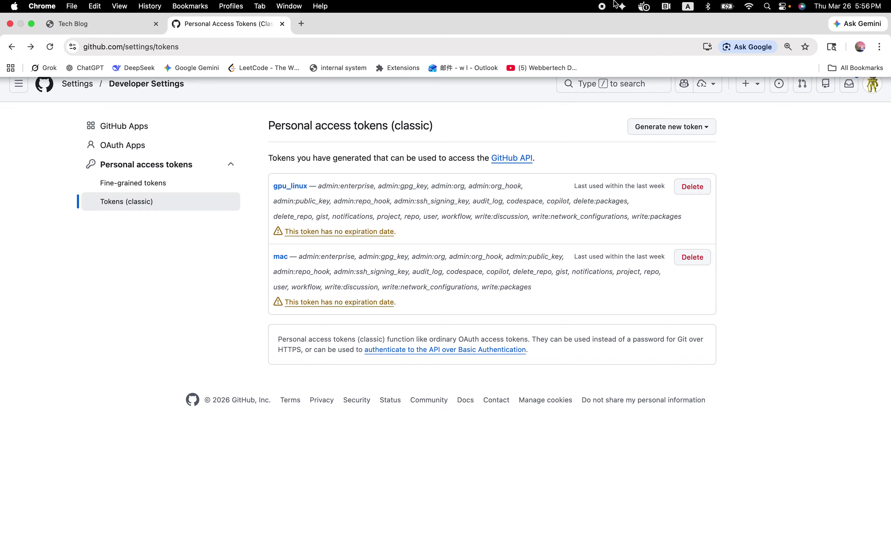